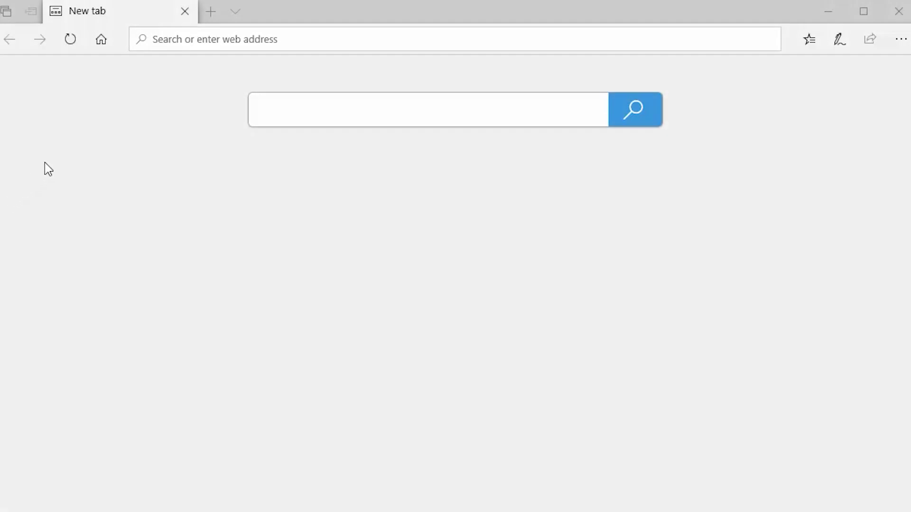
Go to usa.canon.com/support in Edge via the address bar suggestion
{"action": "left_click", "coordinate": [156, 40]}
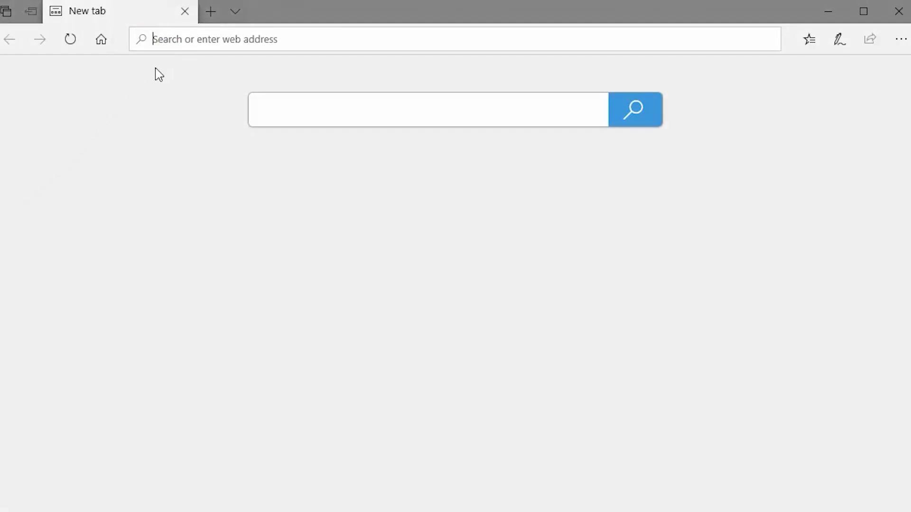
{"action": "type", "text": "usa.c"}
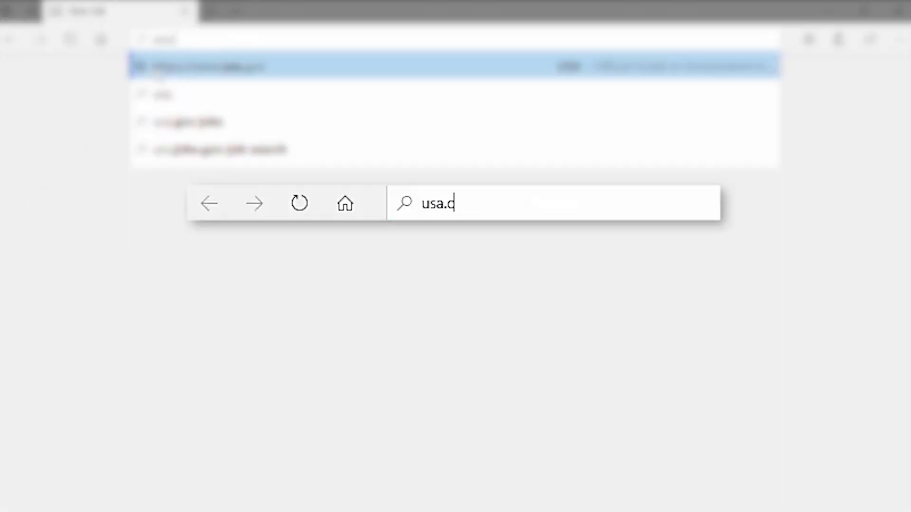
{"action": "type", "text": "anon."}
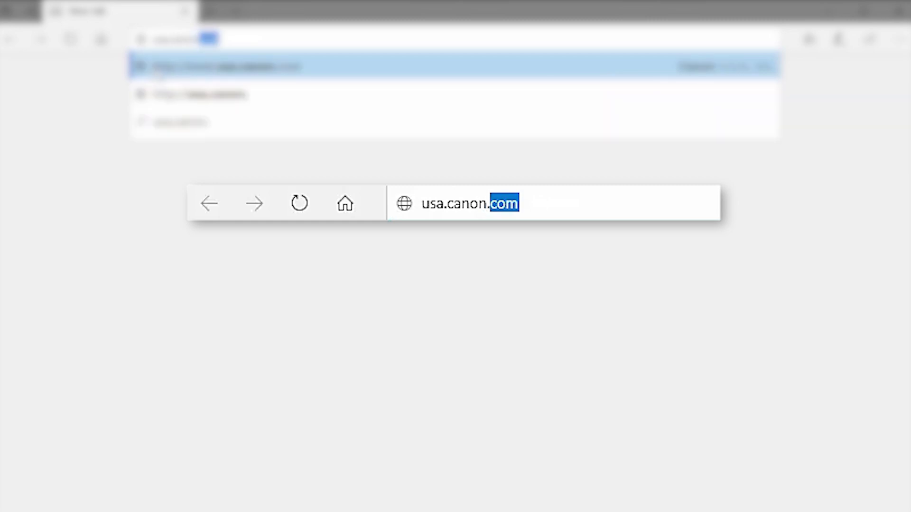
{"action": "type", "text": "com"}
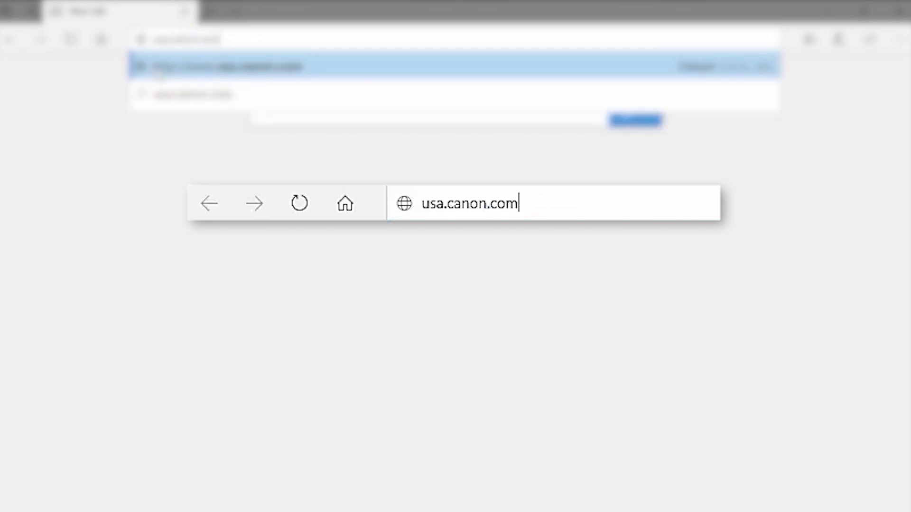
{"action": "type", "text": "/suppo"}
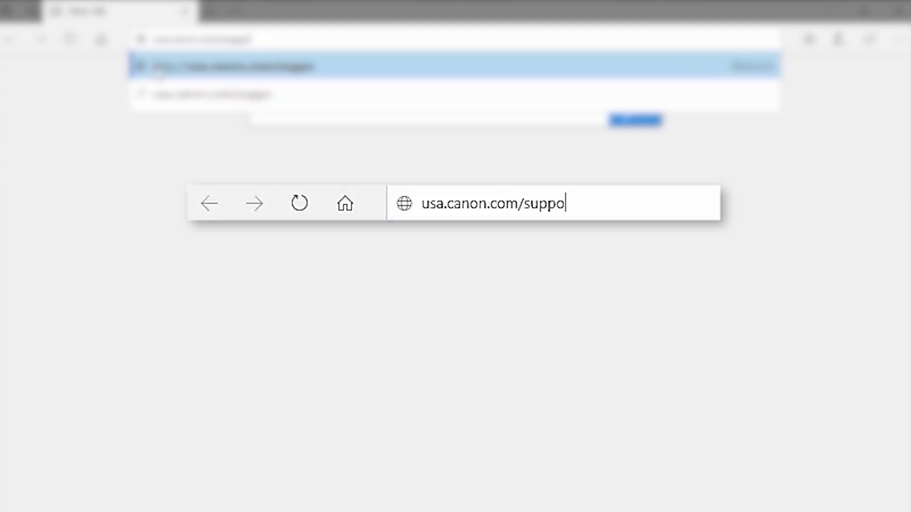
{"action": "type", "text": "rt"}
{"action": "left_click", "coordinate": [242, 67]}
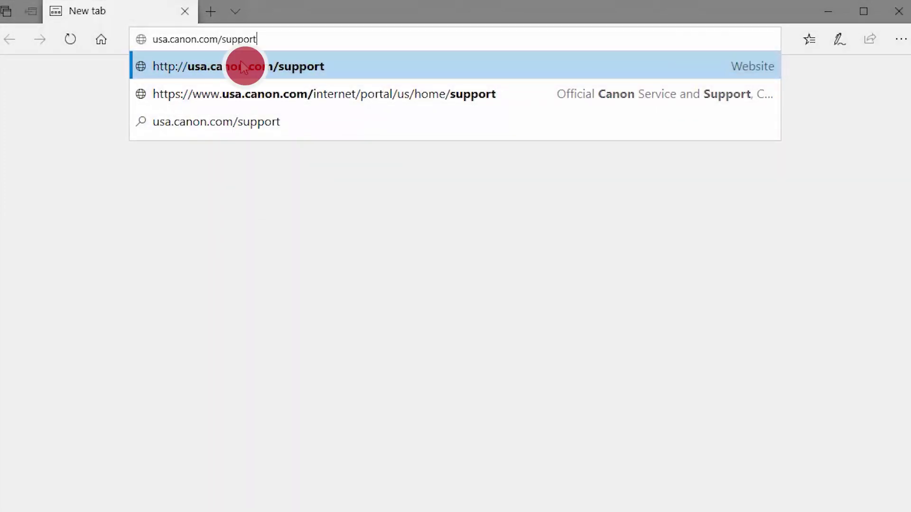
{"action": "scroll", "coordinate": [249, 114], "scroll_direction": "down", "scroll_amount": 3}
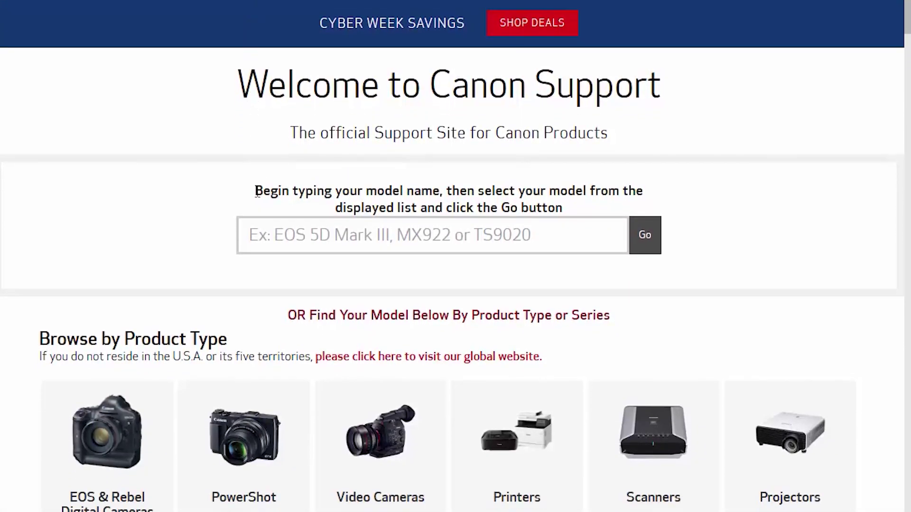
Search for 'EOS M50', pick 'EOS M50 Body' and open its support page
{"action": "left_click", "coordinate": [251, 236]}
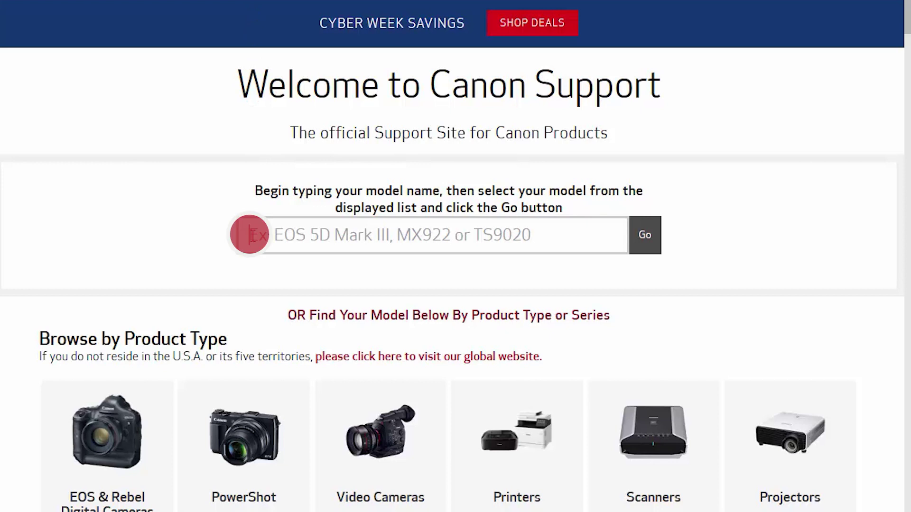
{"action": "type", "text": "EO"}
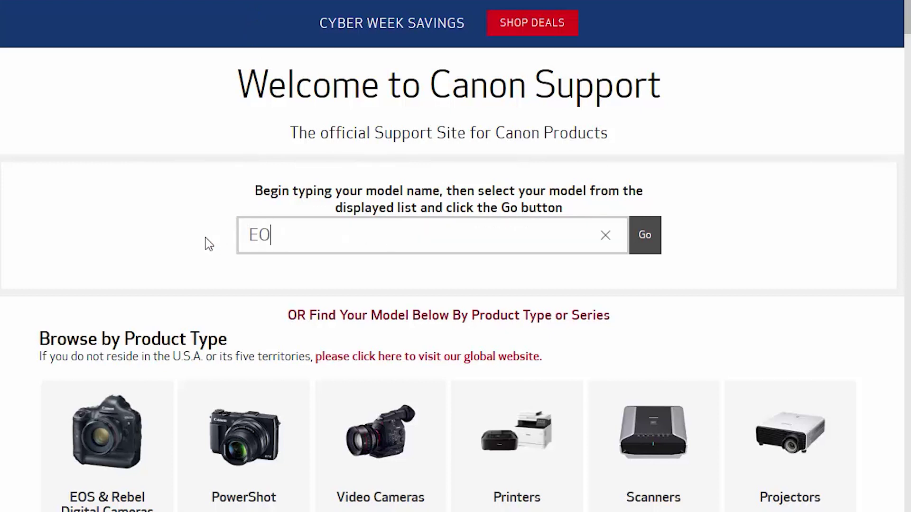
{"action": "type", "text": "S "}
{"action": "type", "text": "M50"}
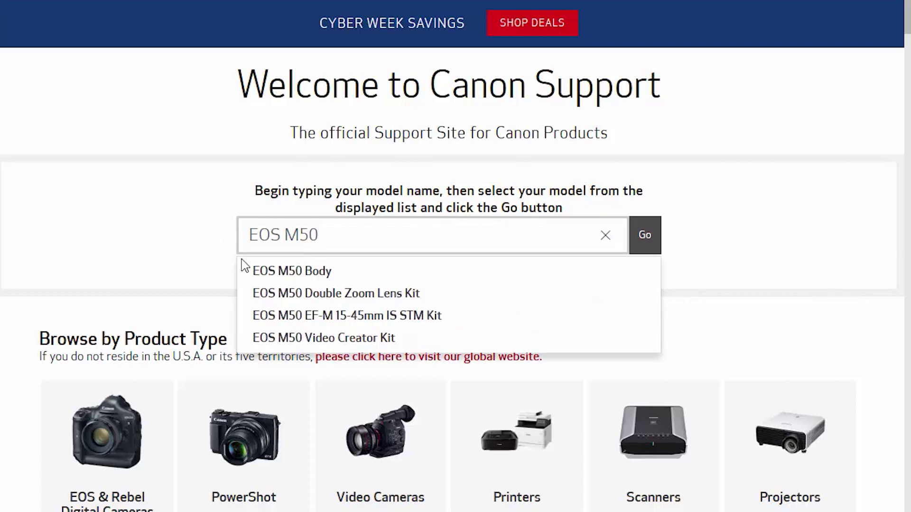
{"action": "left_click", "coordinate": [266, 272]}
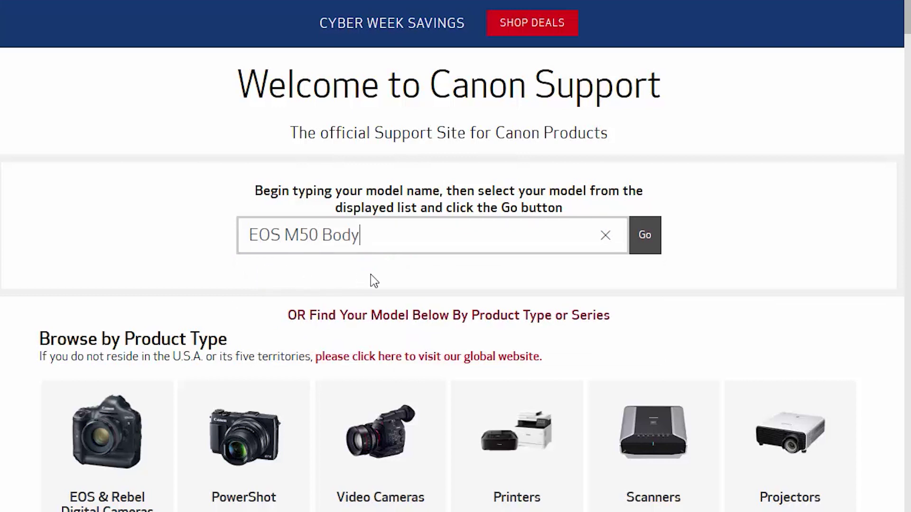
{"action": "left_click", "coordinate": [645, 236]}
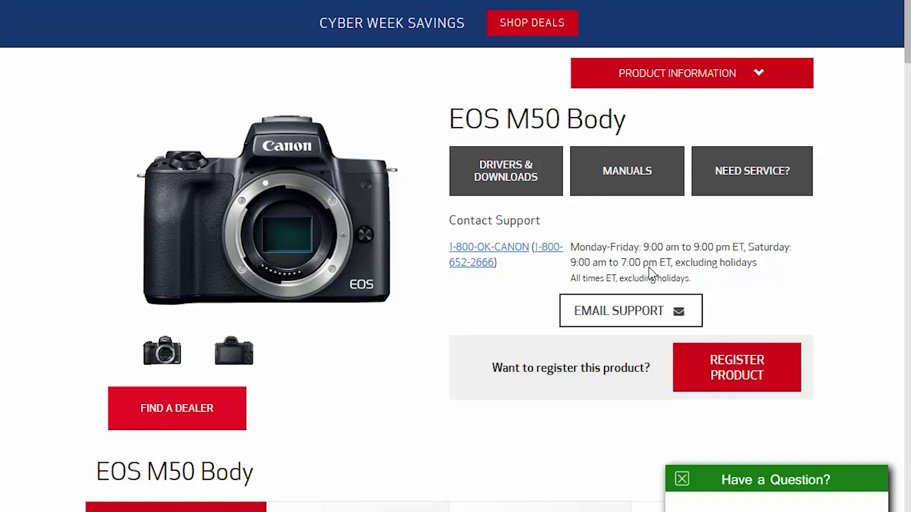
Start downloading EOS Utility 3.11.0 for Windows from Drivers & Downloads
{"action": "left_click", "coordinate": [506, 170]}
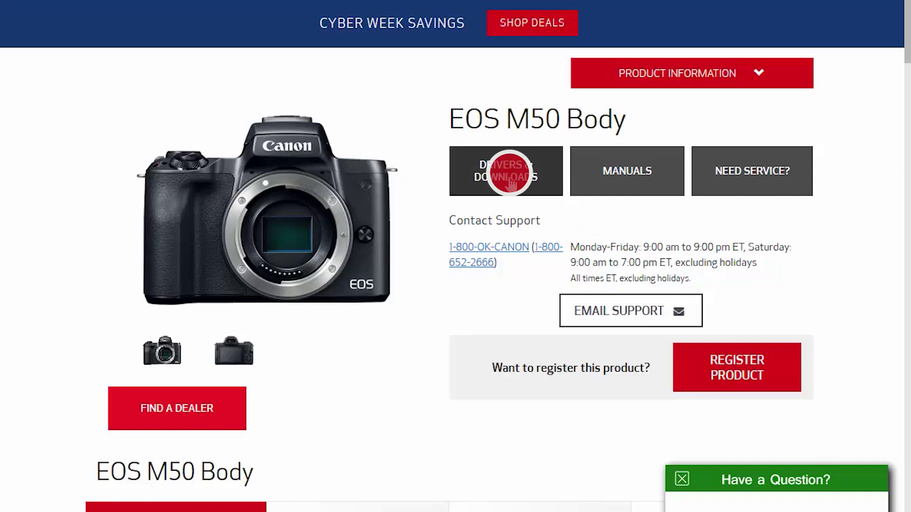
{"action": "left_click", "coordinate": [508, 169]}
{"action": "scroll", "coordinate": [507, 181], "scroll_direction": "down", "scroll_amount": 1}
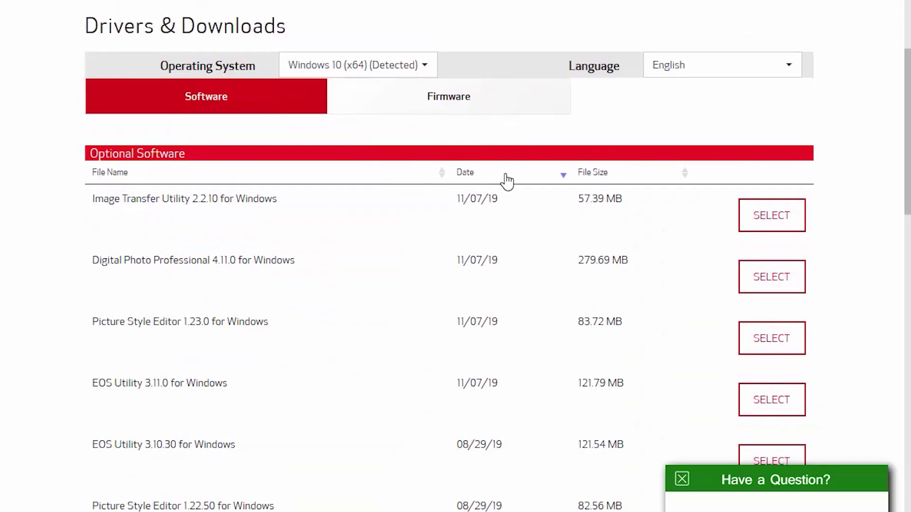
{"action": "scroll", "coordinate": [507, 180], "scroll_direction": "down", "scroll_amount": 3}
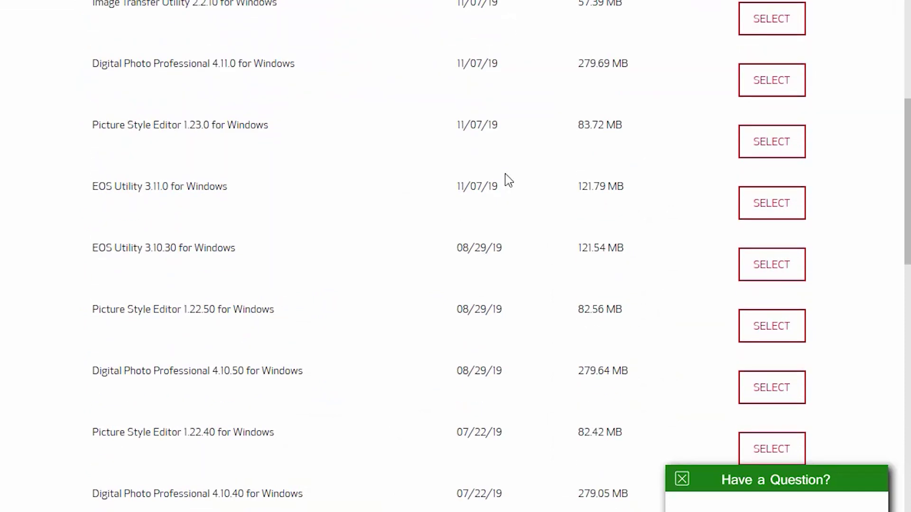
{"action": "left_click", "coordinate": [765, 203]}
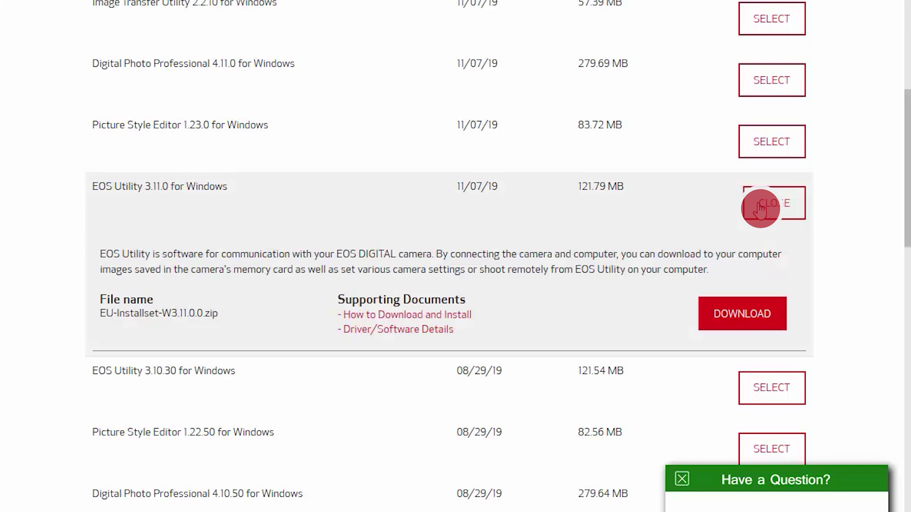
{"action": "left_click", "coordinate": [752, 315]}
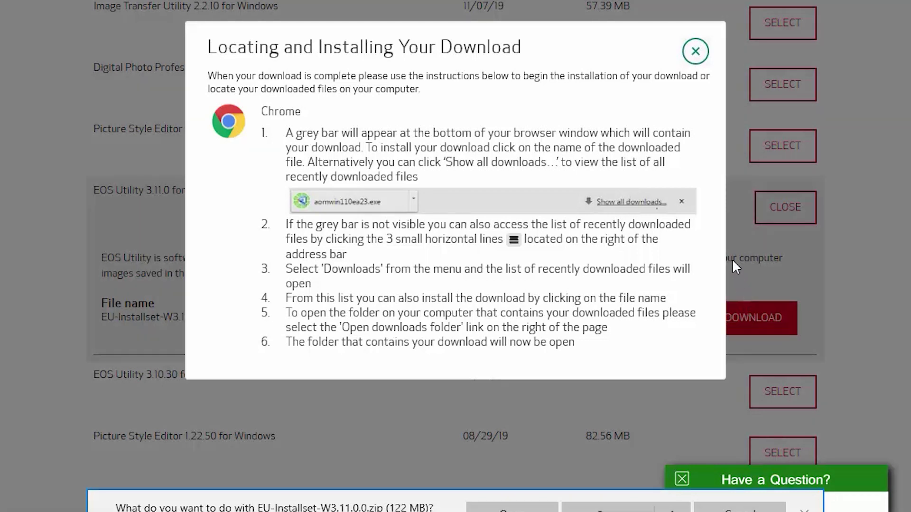
Close the installation instructions and save EU-Installset-W3.11.0.0.zip to the computer
{"action": "left_click", "coordinate": [689, 60]}
{"action": "left_click", "coordinate": [689, 57]}
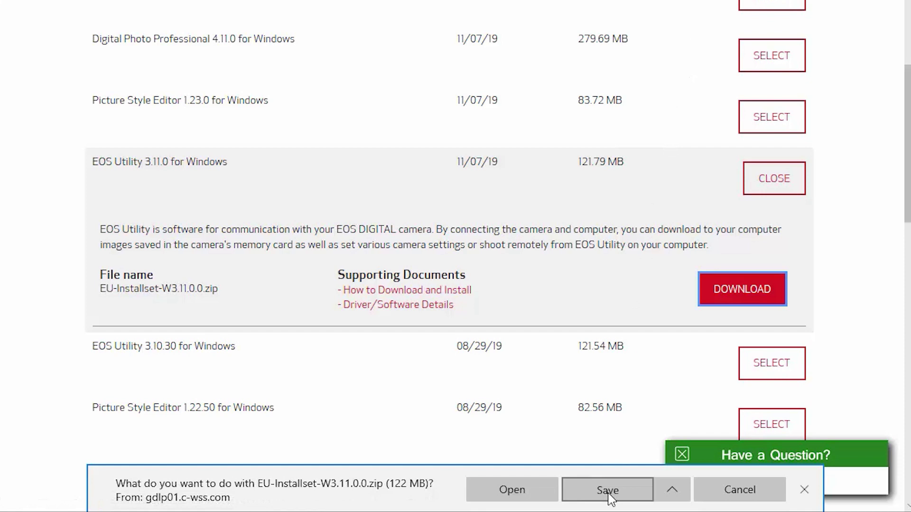
{"action": "left_click", "coordinate": [609, 491]}
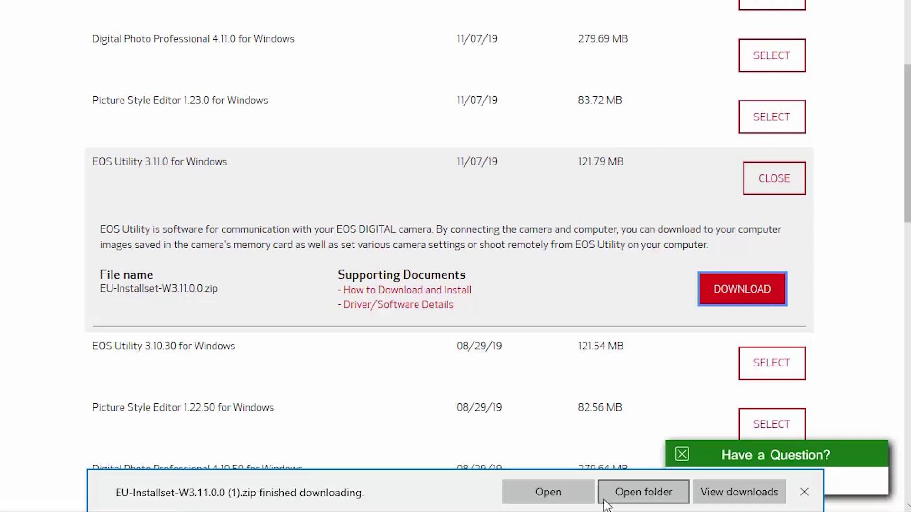
Open the downloaded zip and run euw3.11.0-installer past the security warning
{"action": "left_click", "coordinate": [549, 492]}
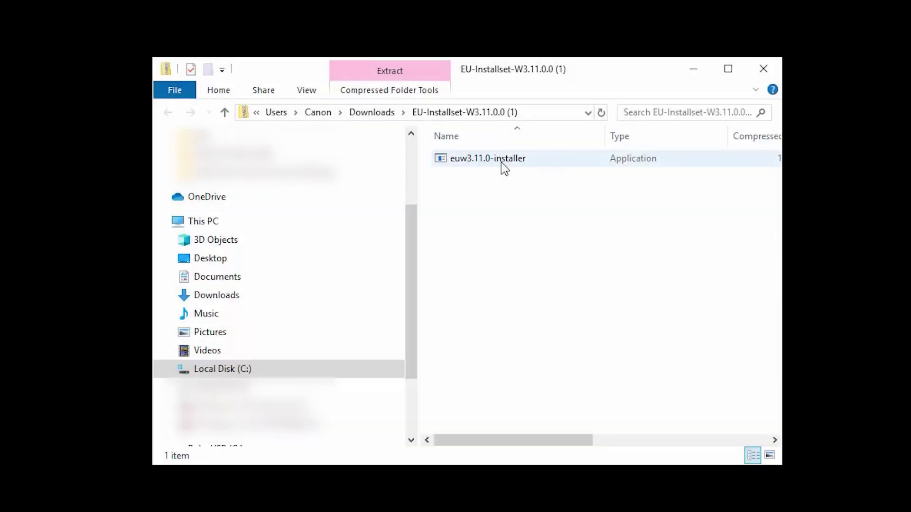
{"action": "left_click", "coordinate": [504, 168]}
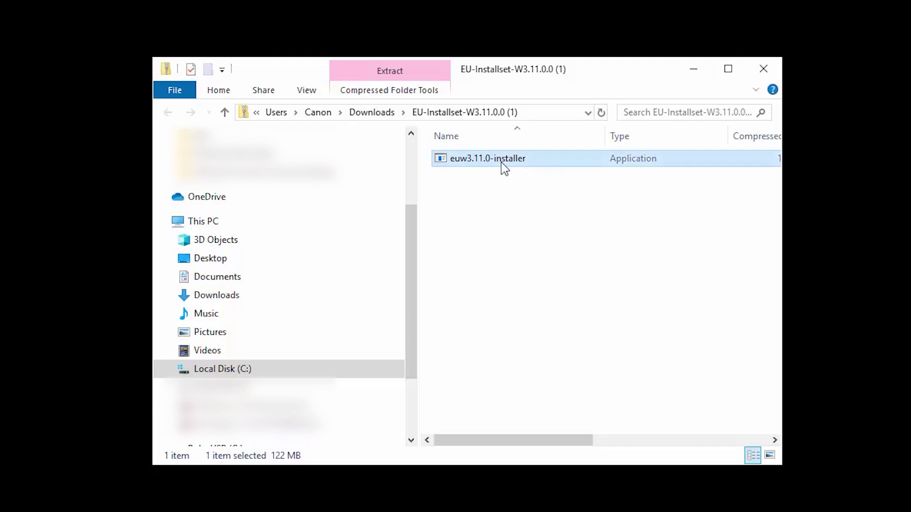
{"action": "left_click", "coordinate": [504, 169]}
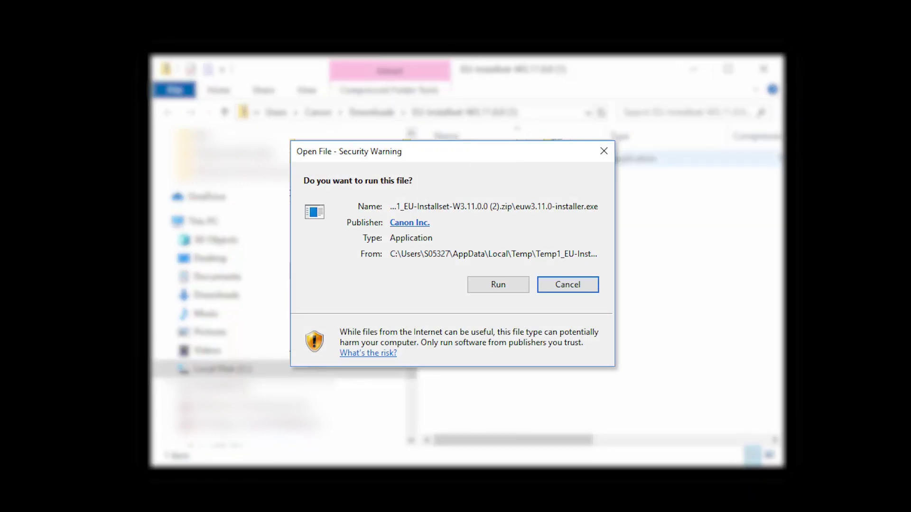
{"action": "left_click", "coordinate": [498, 284]}
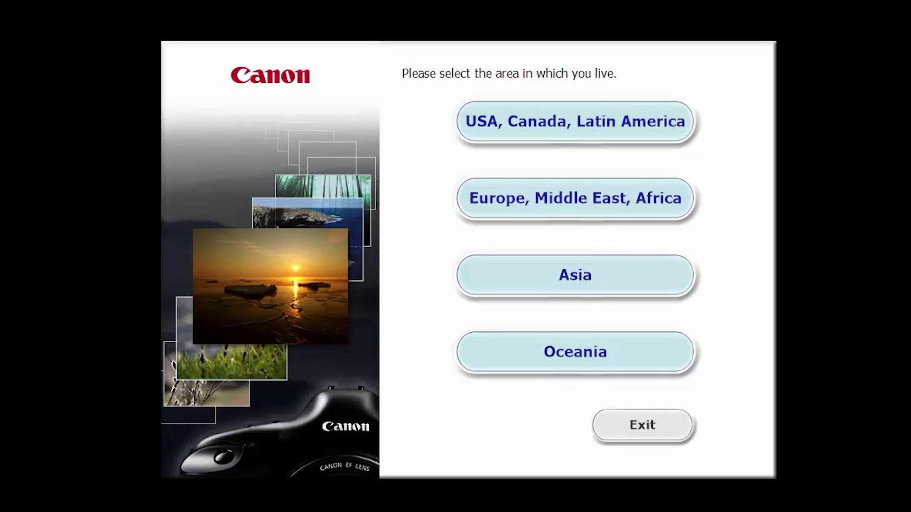
Choose USA, Canada, Latin America region, United States country, and English language
{"action": "left_click", "coordinate": [678, 127]}
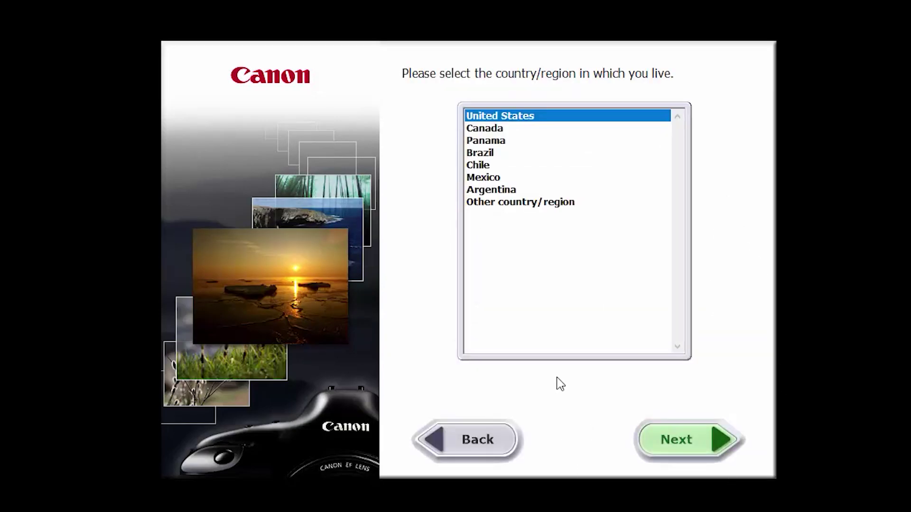
{"action": "left_click", "coordinate": [546, 121]}
{"action": "left_click", "coordinate": [678, 443]}
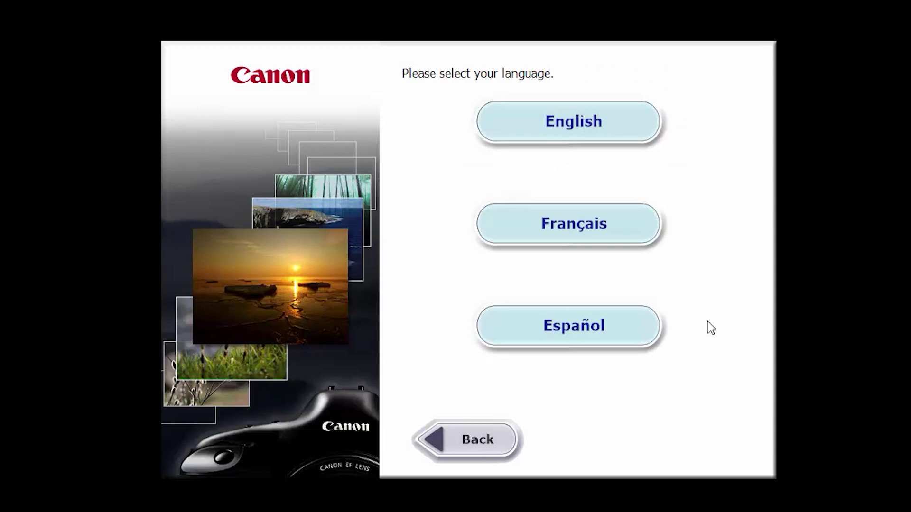
{"action": "left_click", "coordinate": [635, 127]}
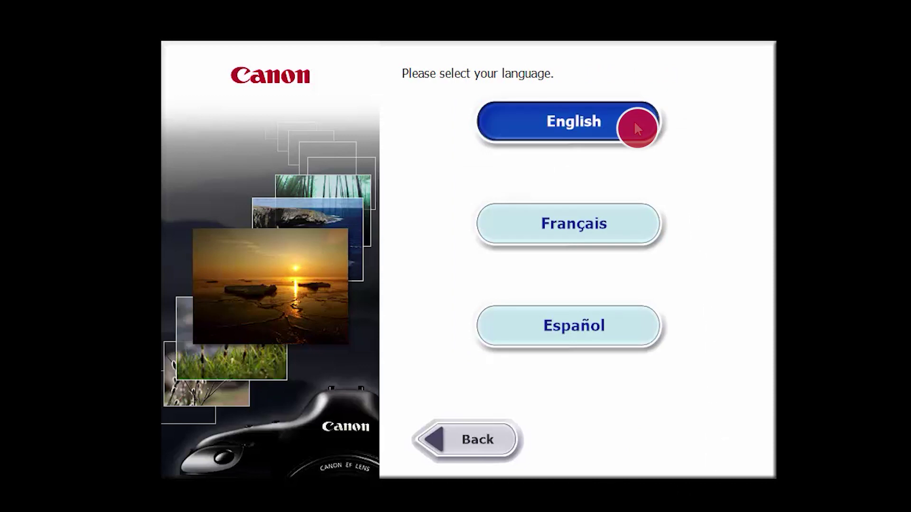
{"action": "left_click", "coordinate": [504, 305]}
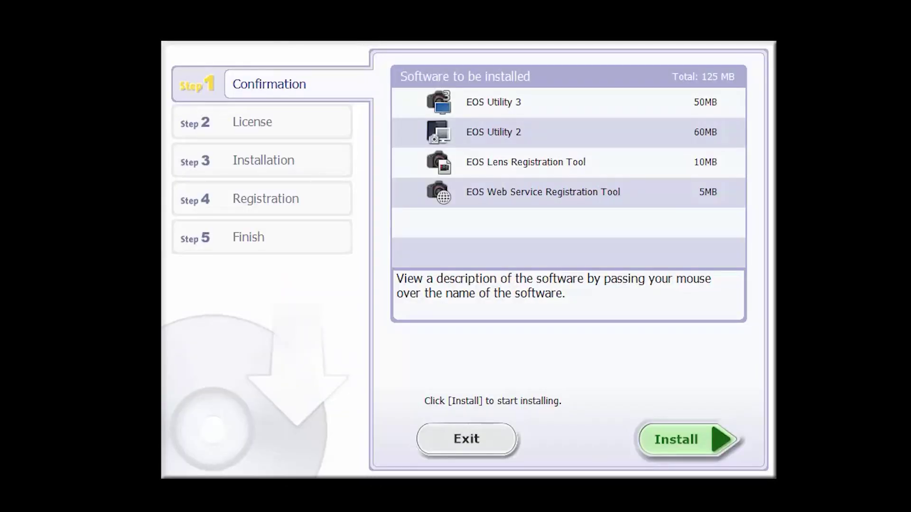
Install the four listed EOS programs and accept Canon's license agreement
{"action": "left_click", "coordinate": [678, 439]}
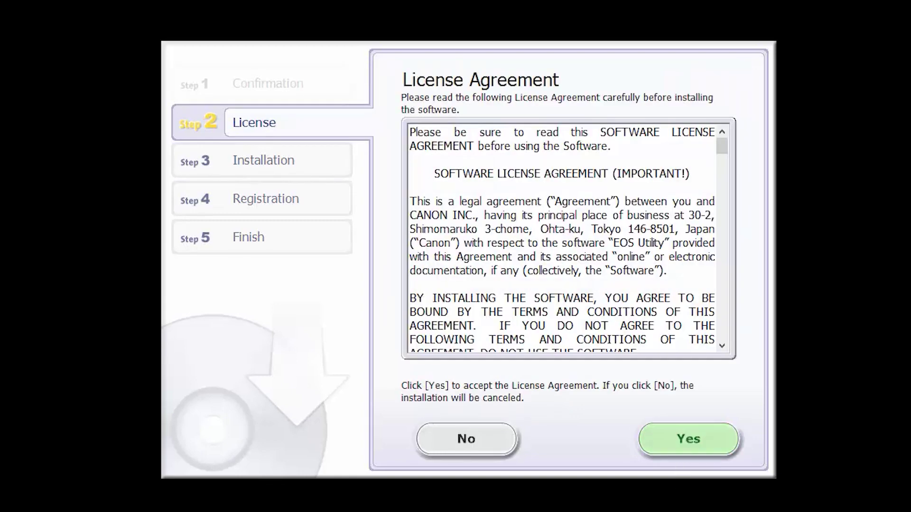
{"action": "left_click", "coordinate": [679, 439]}
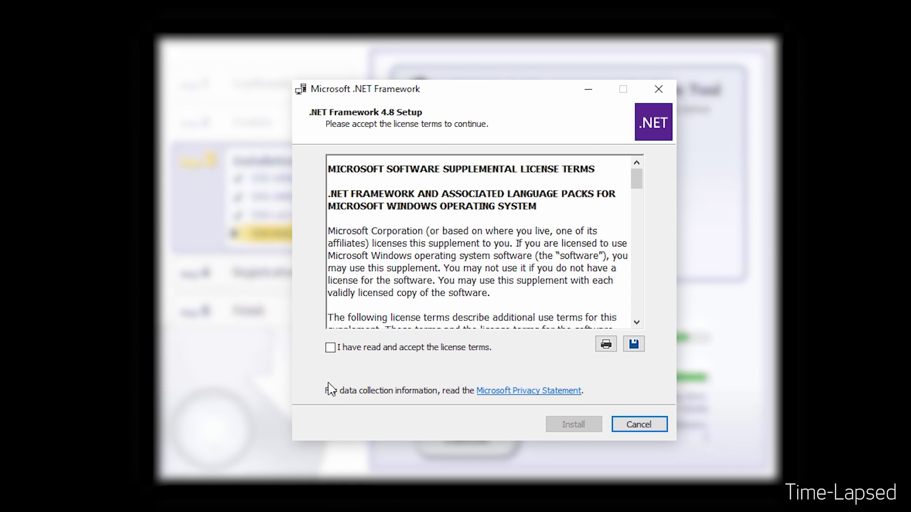
Accept the .NET Framework 4.8 license terms and install it
{"action": "left_click", "coordinate": [330, 347]}
{"action": "left_click", "coordinate": [573, 425]}
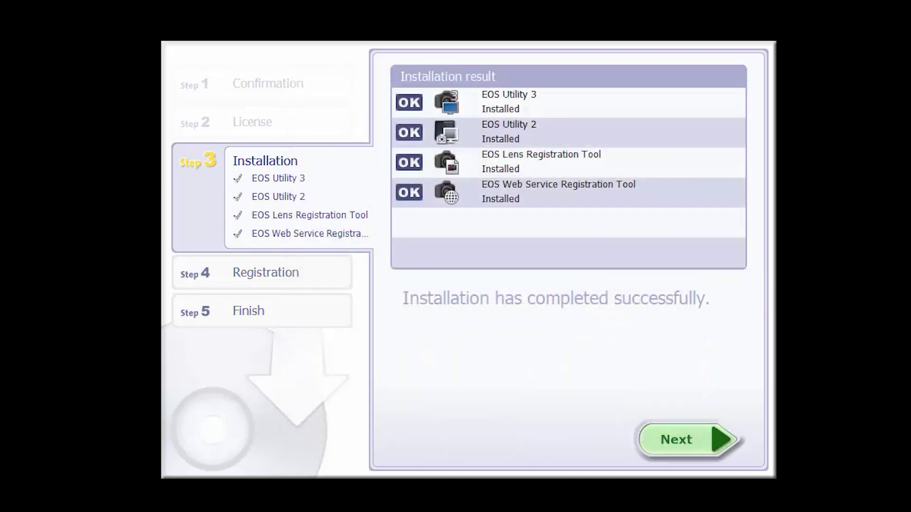
Choose 'No, I will register later.' and confirm the later-registration notice
{"action": "left_click", "coordinate": [673, 438]}
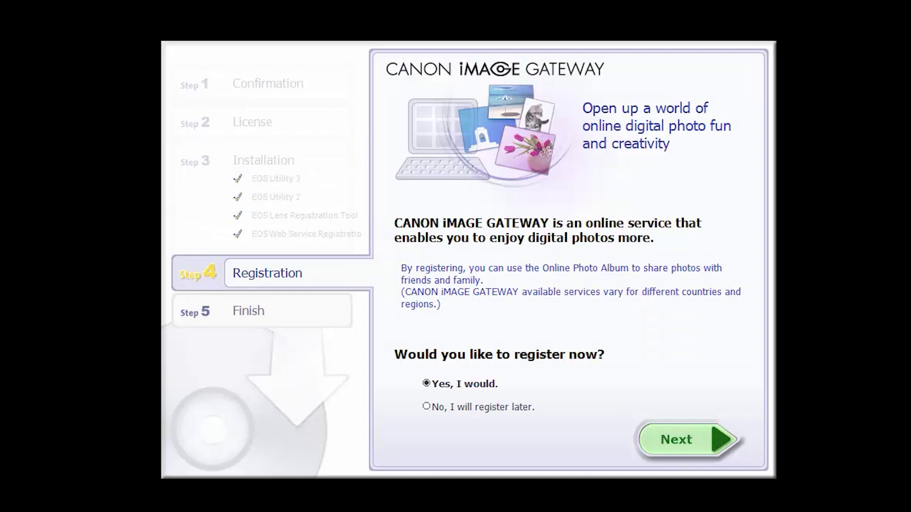
{"action": "left_click", "coordinate": [427, 406]}
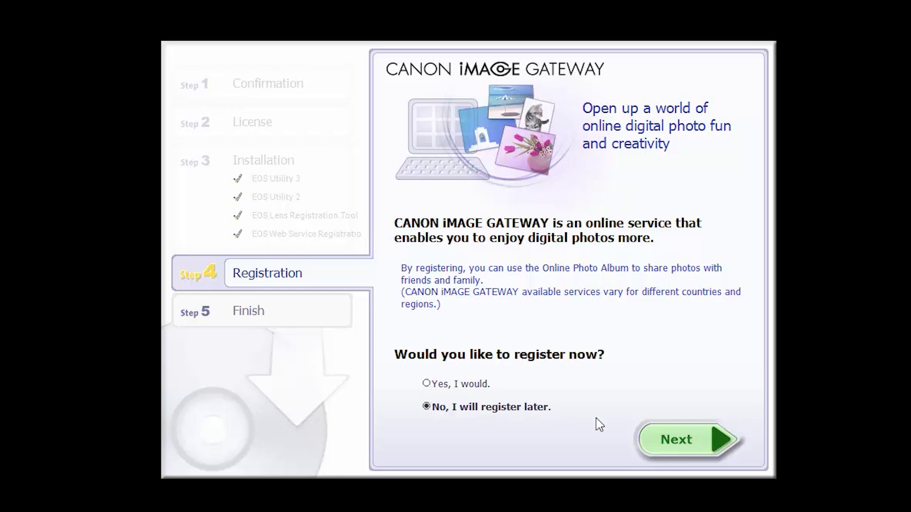
{"action": "left_click", "coordinate": [687, 440]}
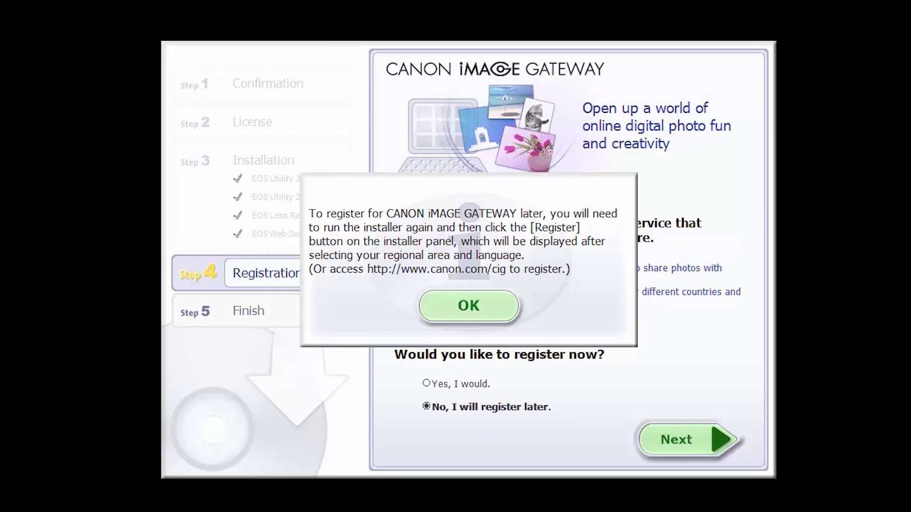
{"action": "left_click", "coordinate": [470, 307]}
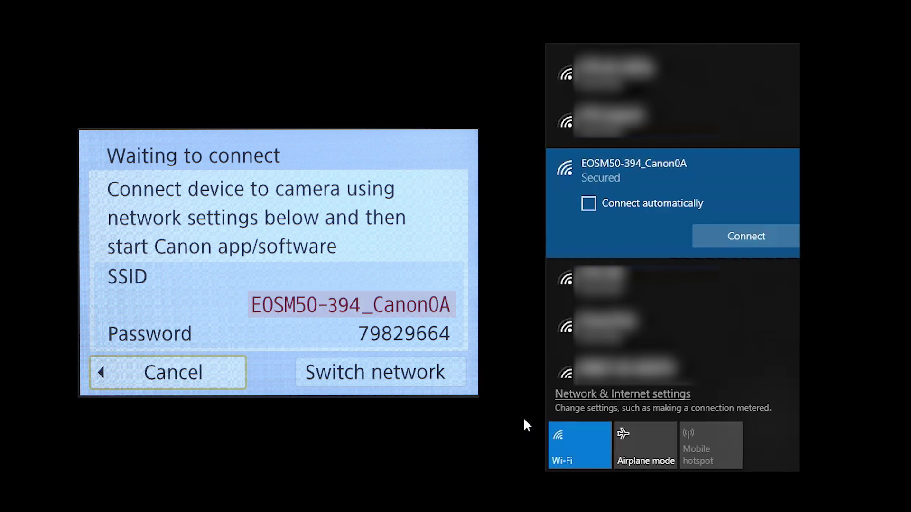
Connect automatically to EOSM50-394_Canon0A and enter the camera's password
{"action": "left_click", "coordinate": [589, 204]}
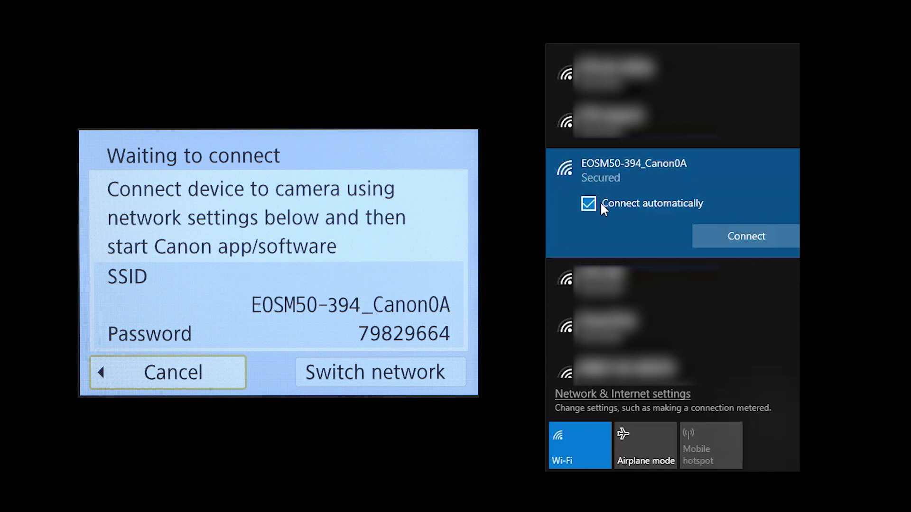
{"action": "left_click", "coordinate": [730, 239]}
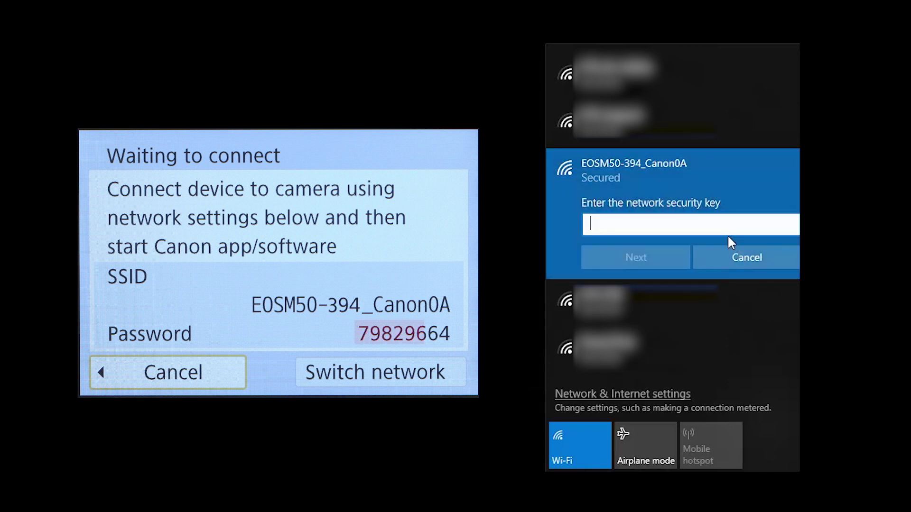
{"action": "left_click", "coordinate": [721, 227]}
{"action": "type", "text": "798296"}
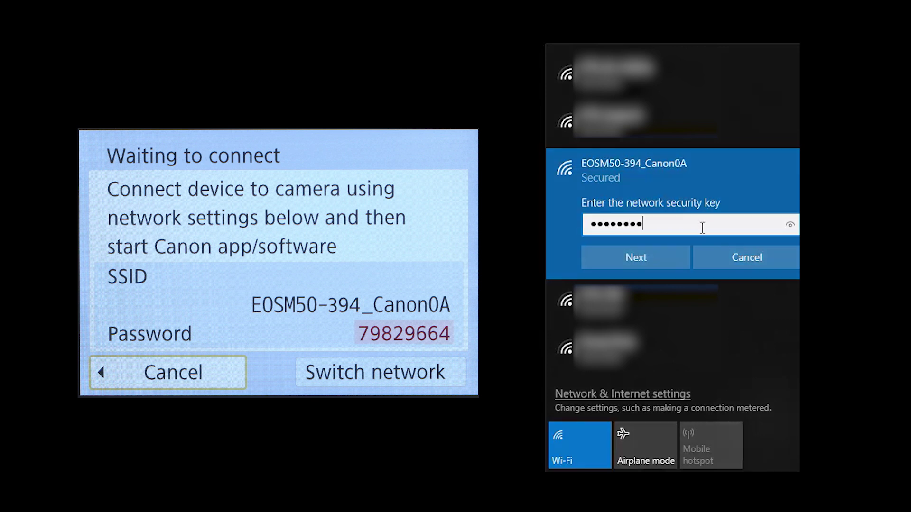
{"action": "left_click", "coordinate": [664, 259]}
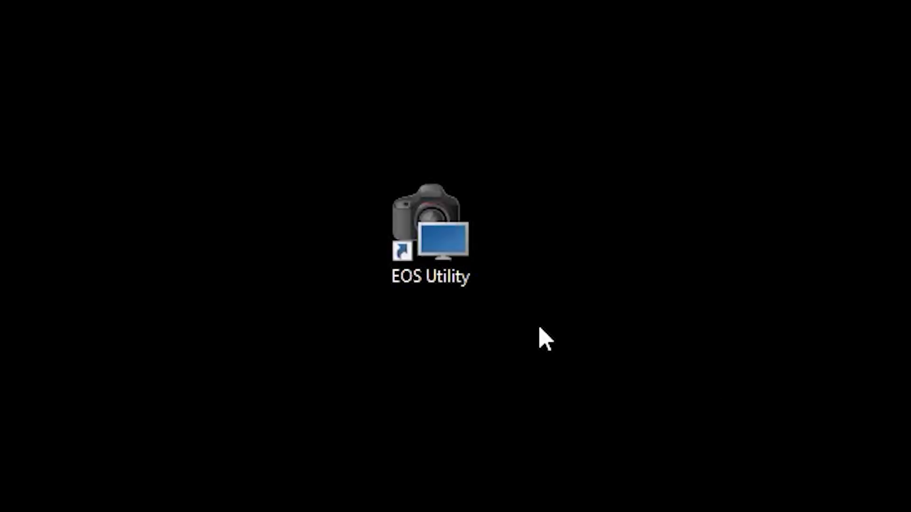
Launch EOS Utility and pair the computer with the detected Canon EOS M50 over Wi-Fi
{"action": "double_click", "coordinate": [421, 248]}
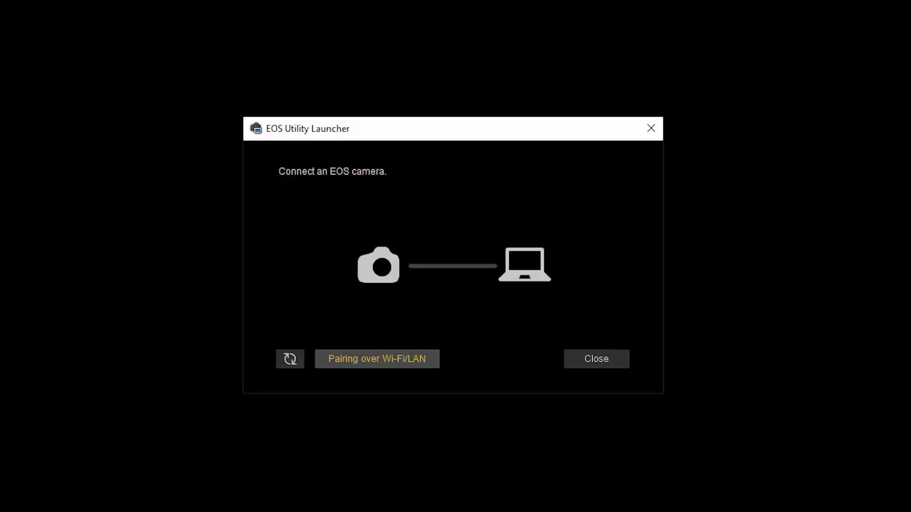
{"action": "left_click", "coordinate": [398, 356]}
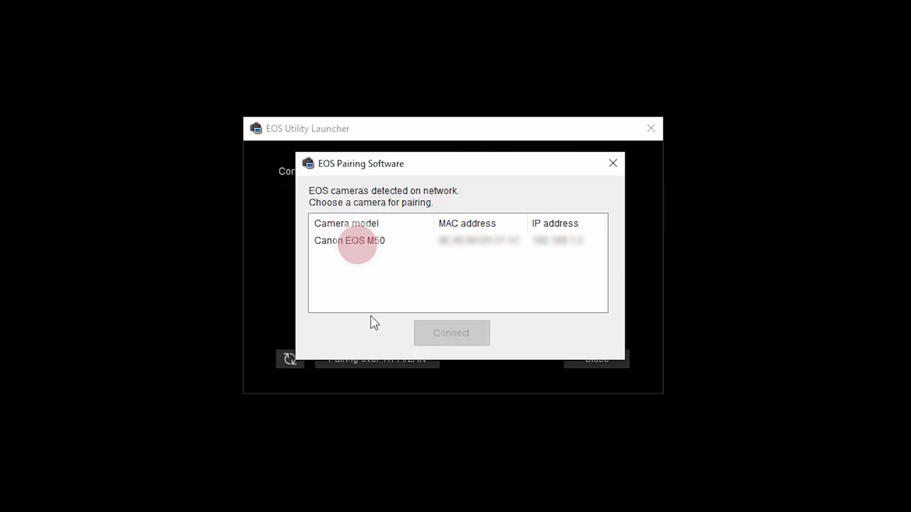
{"action": "left_click", "coordinate": [357, 242]}
{"action": "left_click", "coordinate": [453, 334]}
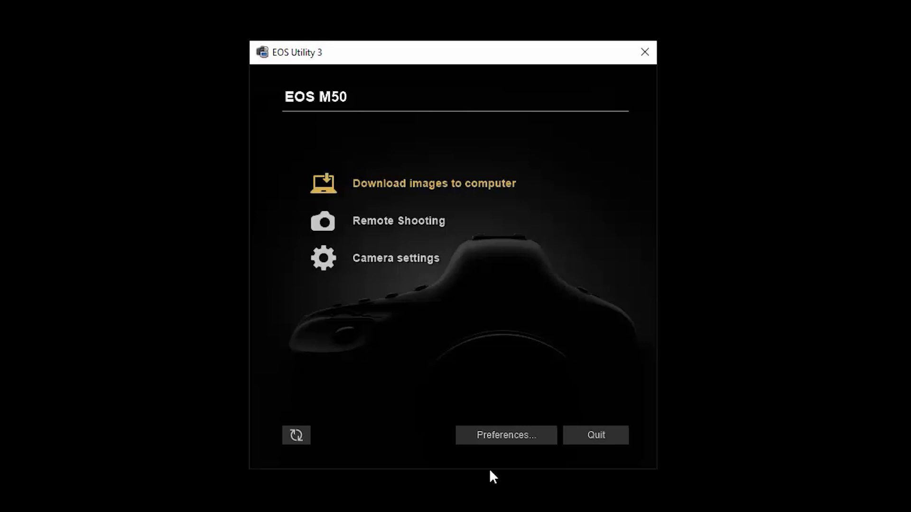
Set the download destination folder to C:\Users\Canon\Pictures in Preferences
{"action": "left_click", "coordinate": [488, 436]}
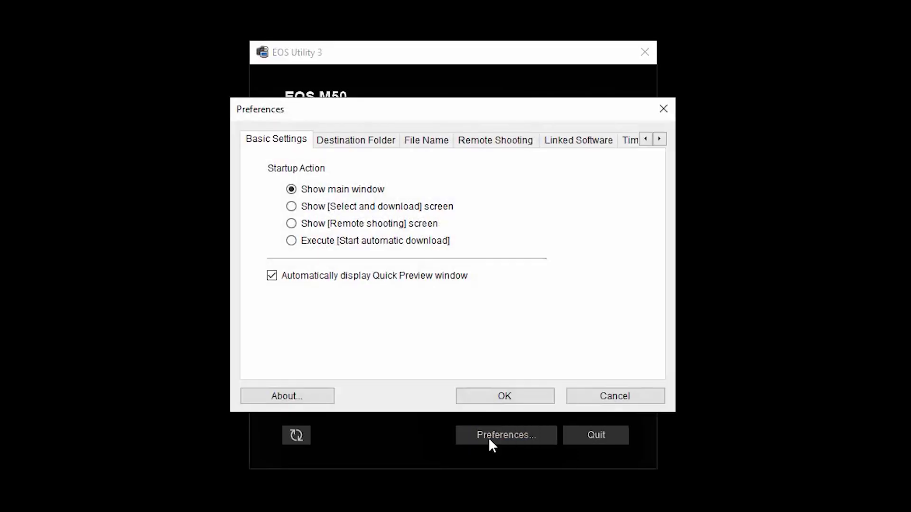
{"action": "left_click", "coordinate": [333, 148]}
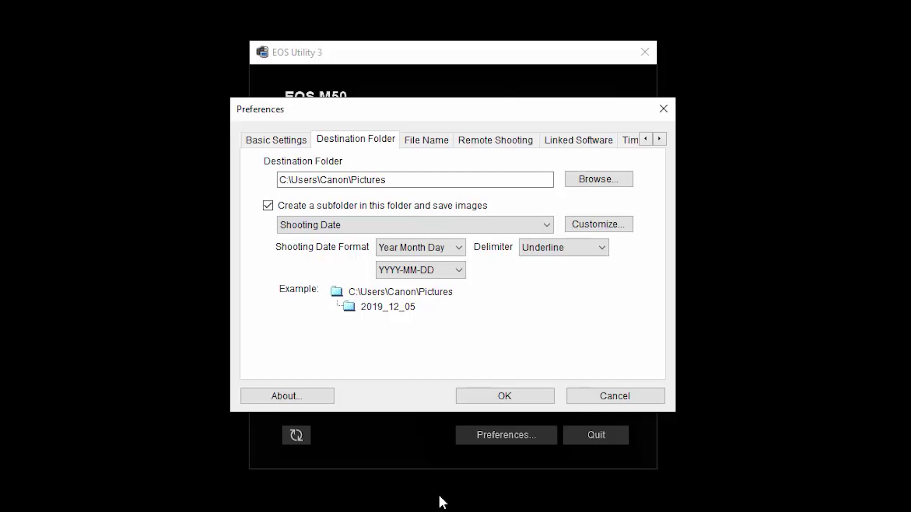
{"action": "left_click", "coordinate": [576, 182]}
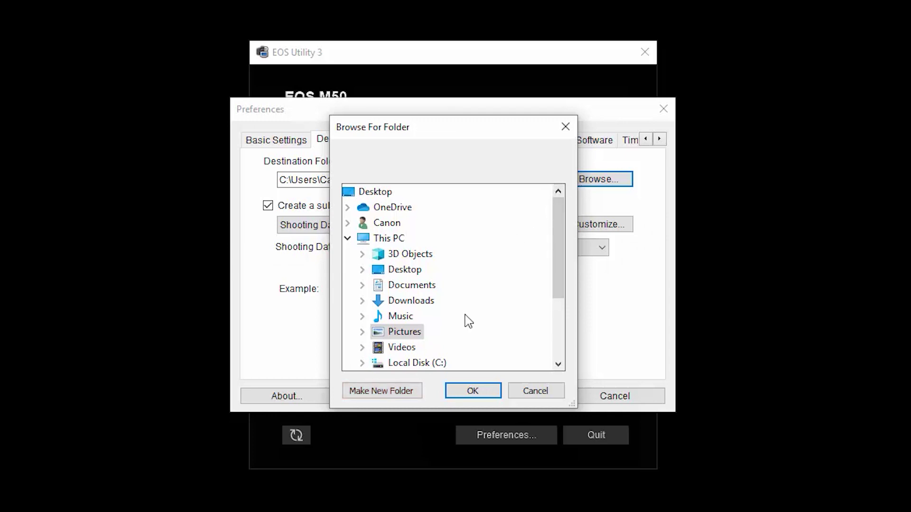
{"action": "left_click", "coordinate": [470, 392]}
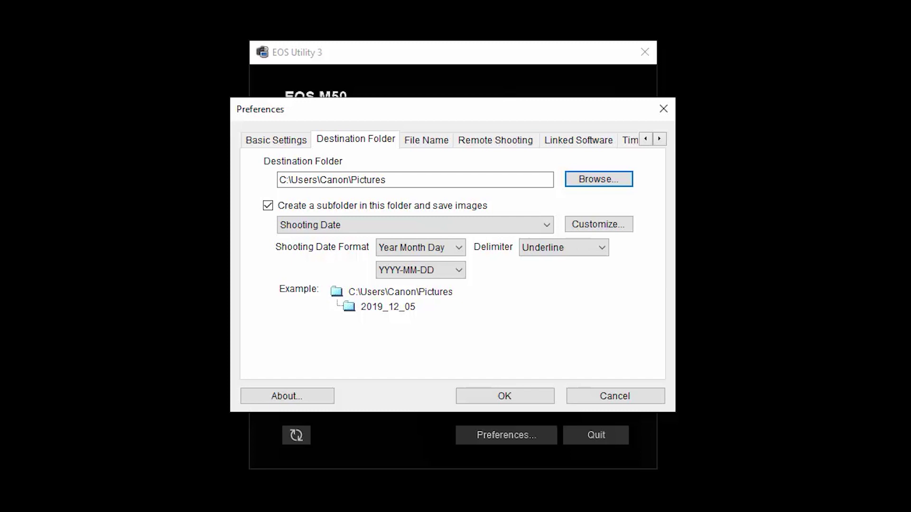
{"action": "left_click", "coordinate": [488, 397]}
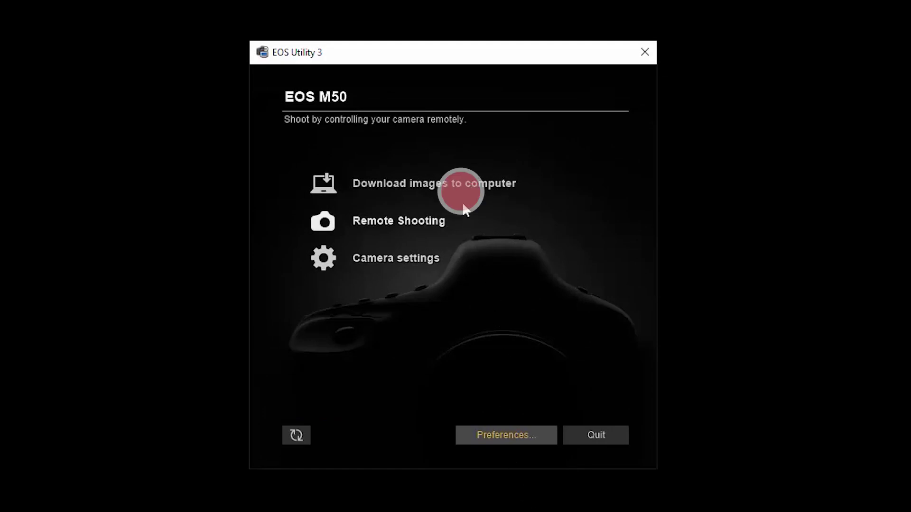
Set automatic download to transfer all images from the EOS M50
{"action": "left_click", "coordinate": [456, 185]}
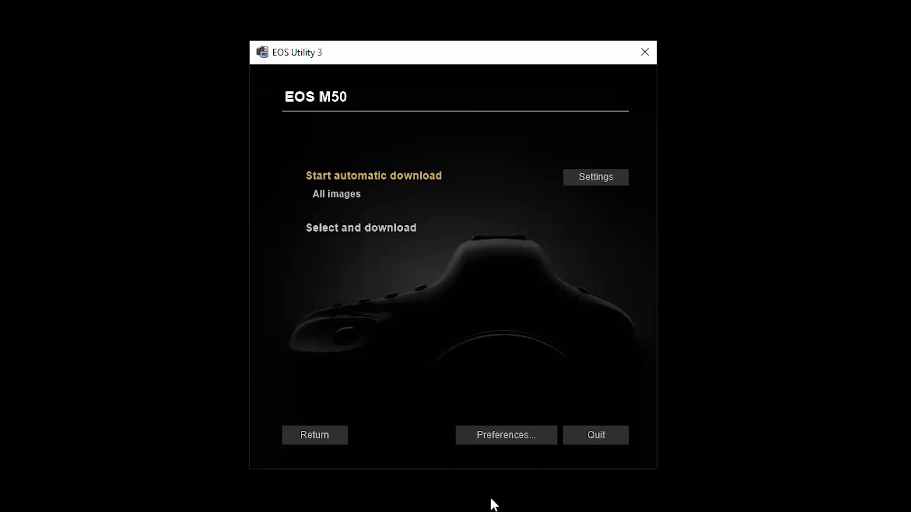
{"action": "left_click", "coordinate": [569, 179]}
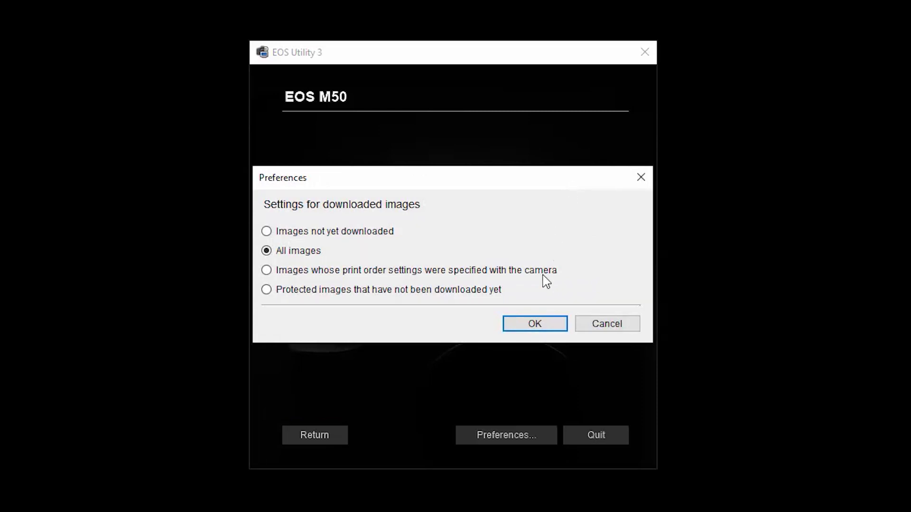
{"action": "left_click", "coordinate": [535, 326]}
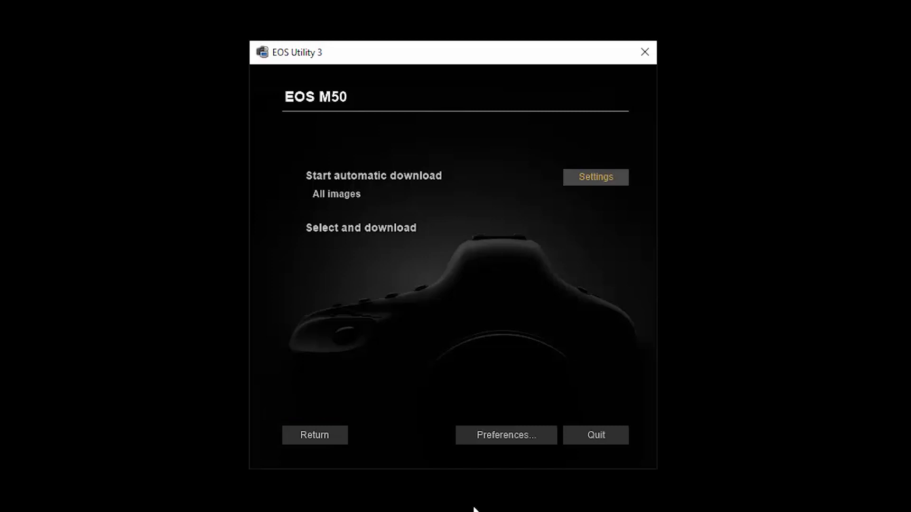
Select the two photos, 100-0517 and 100-0505, for download
{"action": "left_click", "coordinate": [369, 226]}
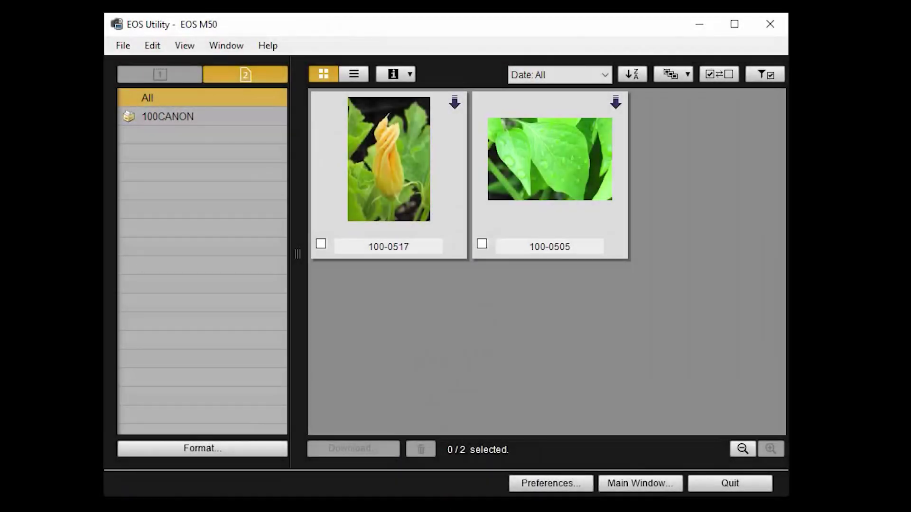
{"action": "left_click", "coordinate": [320, 245]}
{"action": "left_click", "coordinate": [321, 245]}
{"action": "left_click", "coordinate": [481, 245]}
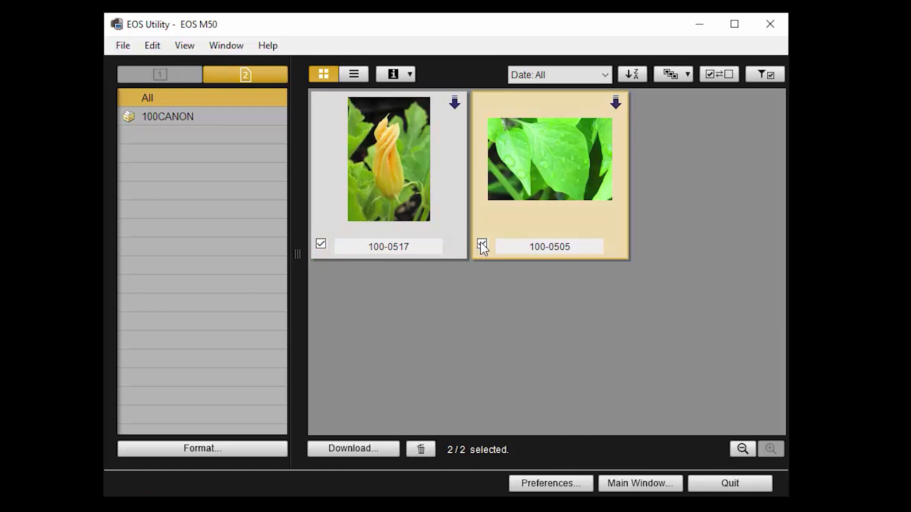
Download both photos to the Pictures folder, then quit EOS Utility
{"action": "left_click", "coordinate": [375, 448]}
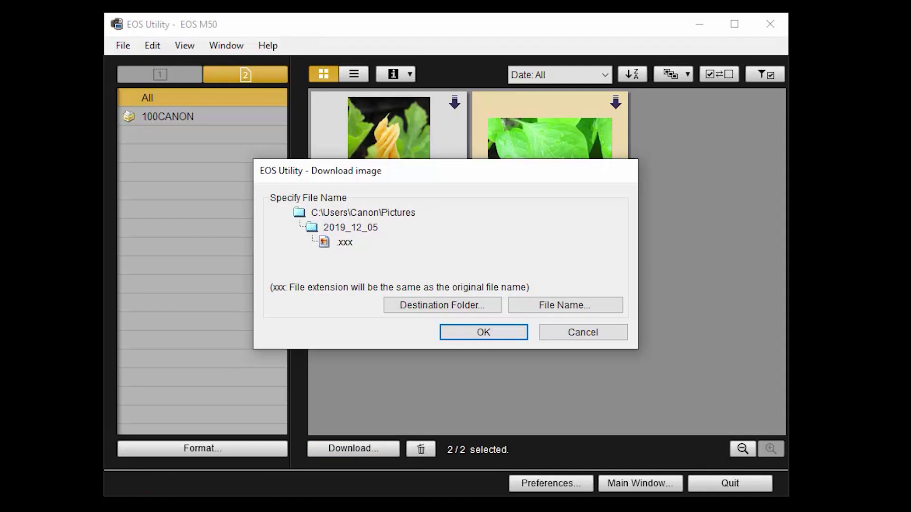
{"action": "left_click", "coordinate": [405, 307]}
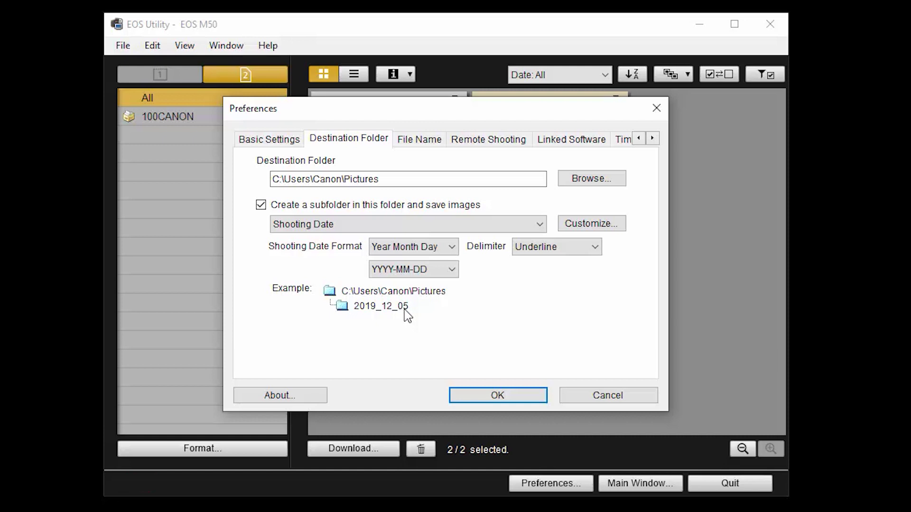
{"action": "left_click", "coordinate": [507, 396]}
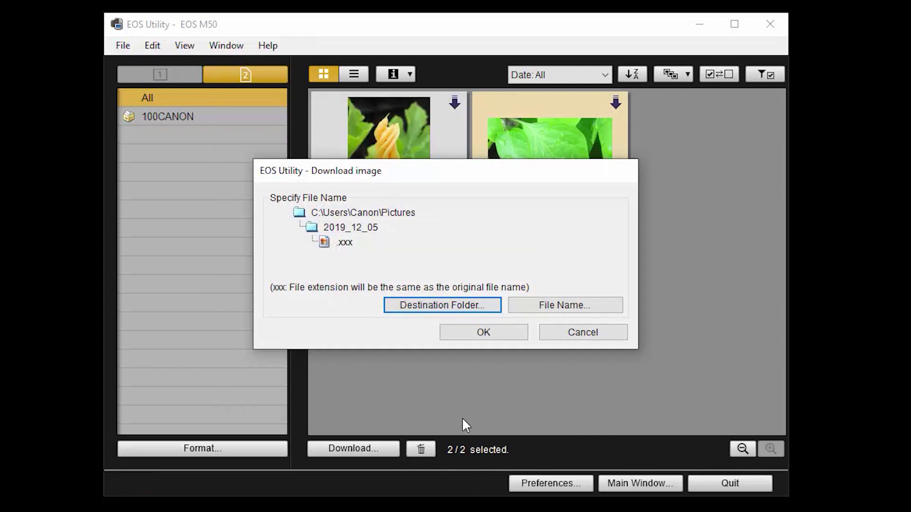
{"action": "left_click", "coordinate": [463, 339]}
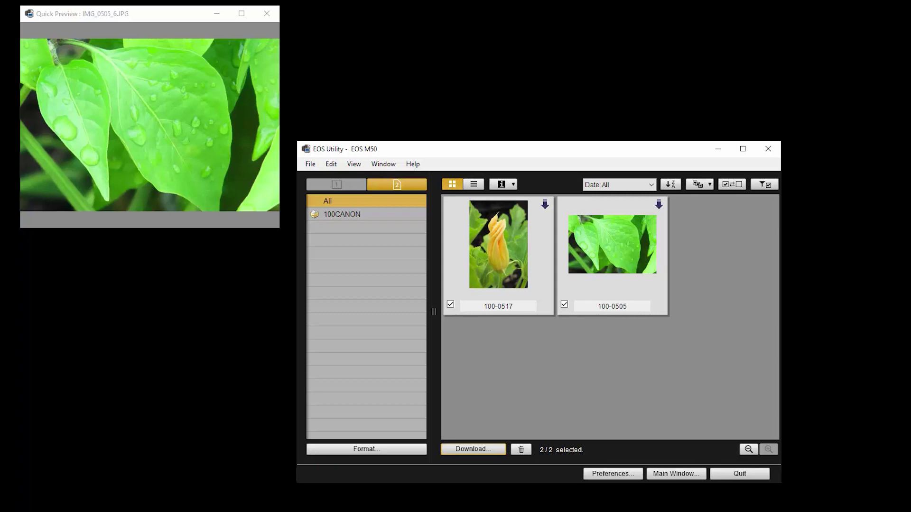
{"action": "left_click", "coordinate": [724, 474]}
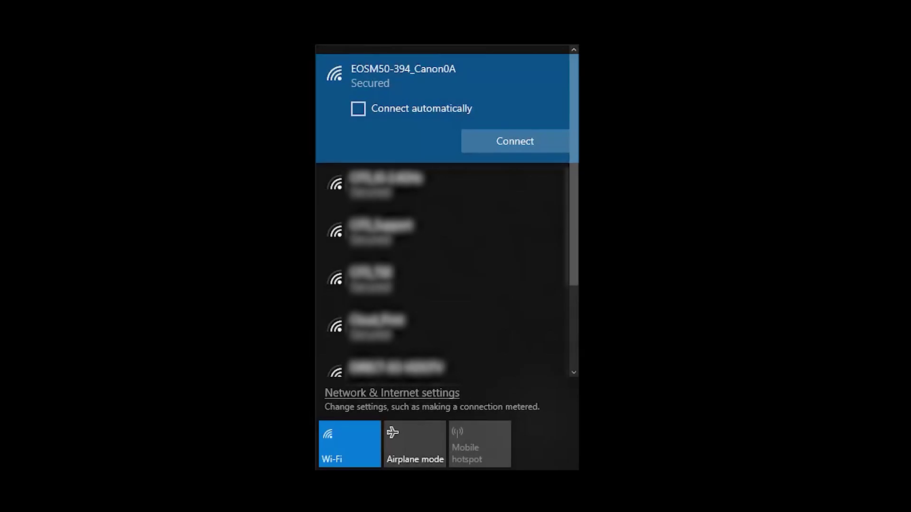
Join EOSM50-394_Canon0A with automatic connection enabled
{"action": "left_click", "coordinate": [359, 109]}
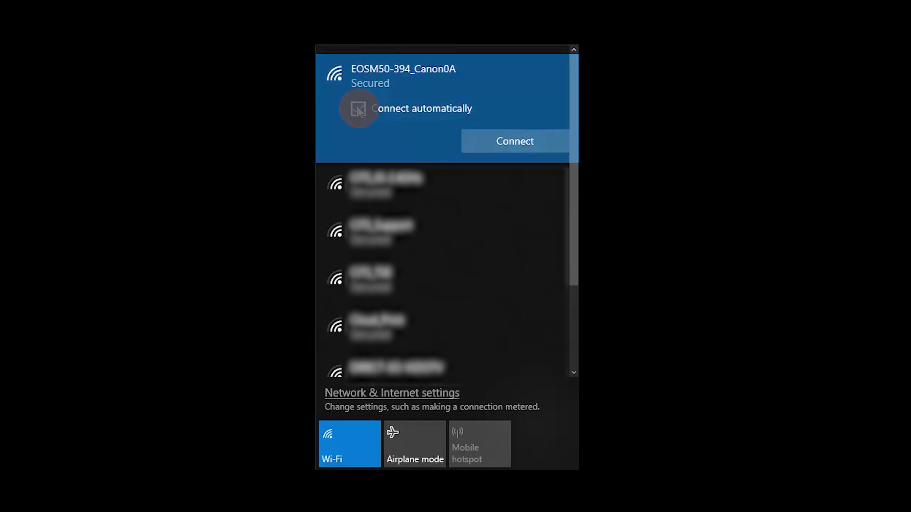
{"action": "left_click", "coordinate": [510, 142]}
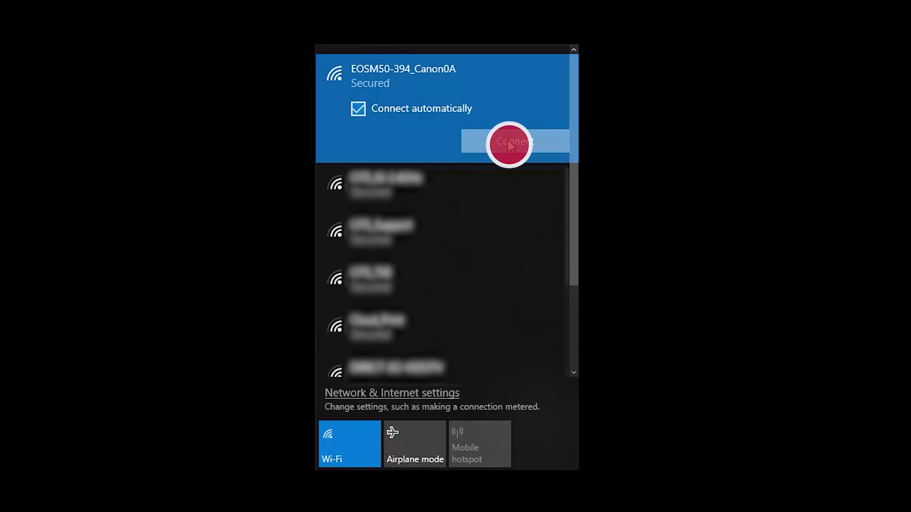